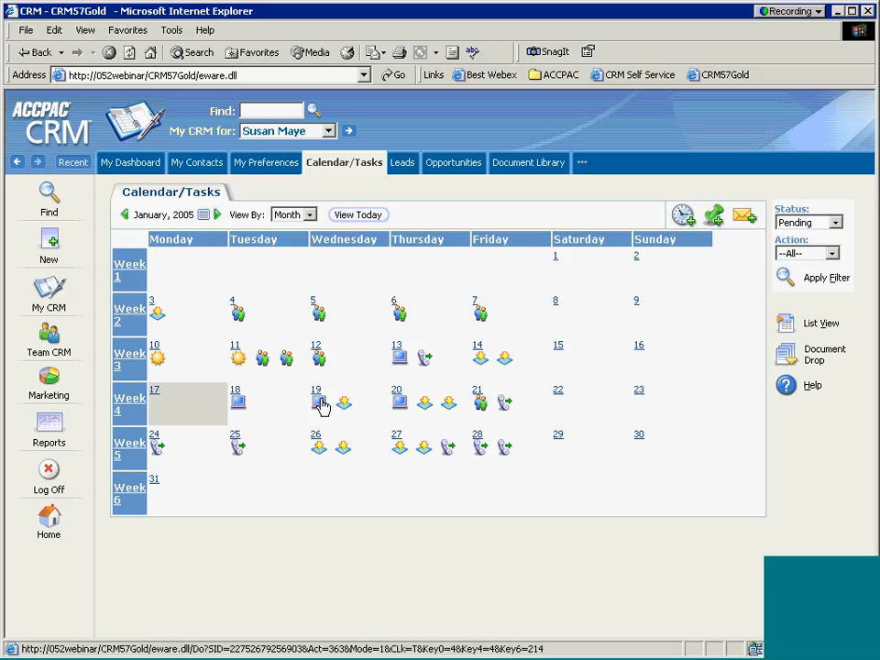
Step: Visit the ACCPACcrm.com company website, then close its window
{"action": "mouse_move", "coordinate": [320, 405]}
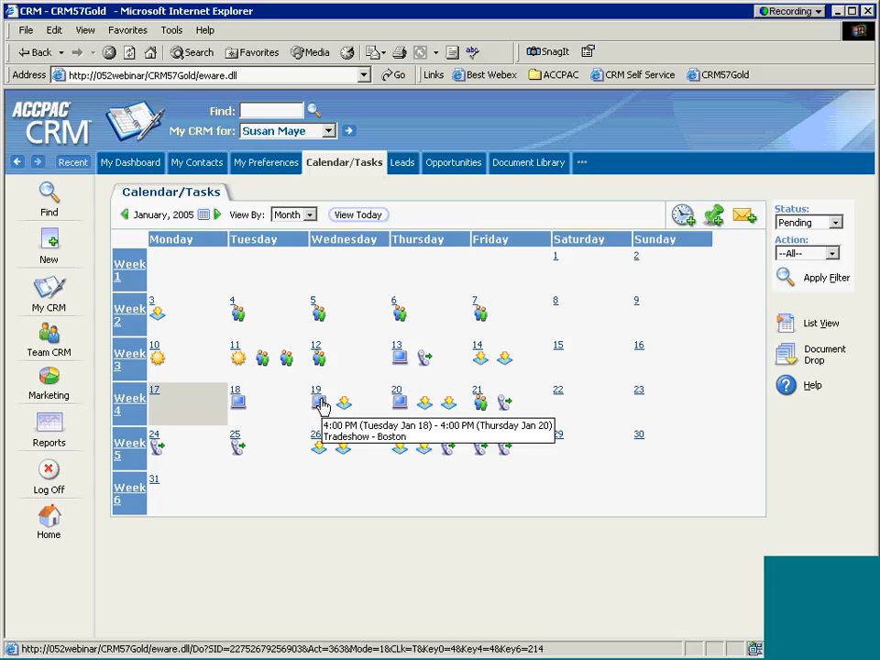
{"action": "mouse_move", "coordinate": [319, 357]}
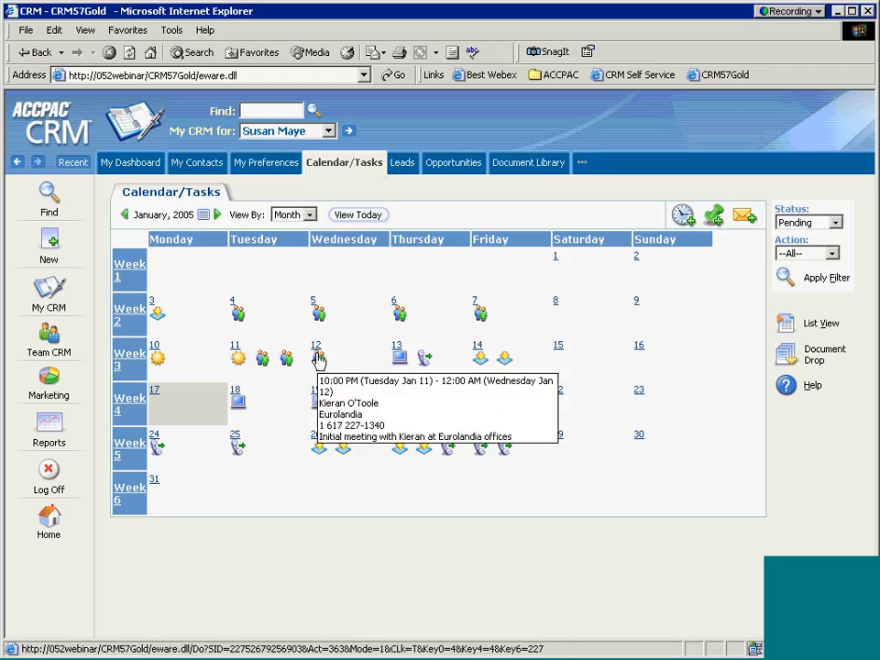
{"action": "mouse_move", "coordinate": [320, 313]}
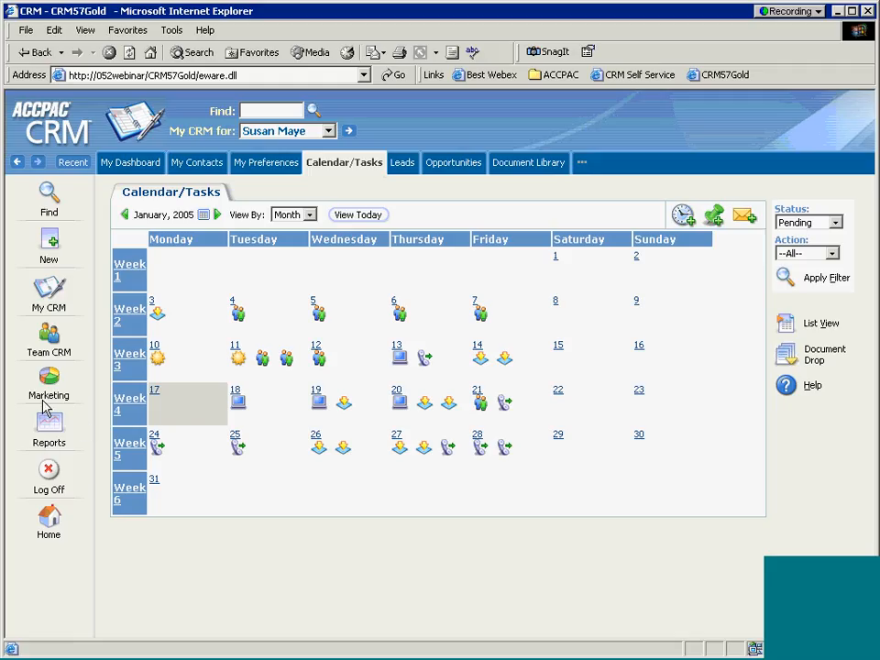
{"action": "left_click", "coordinate": [49, 521]}
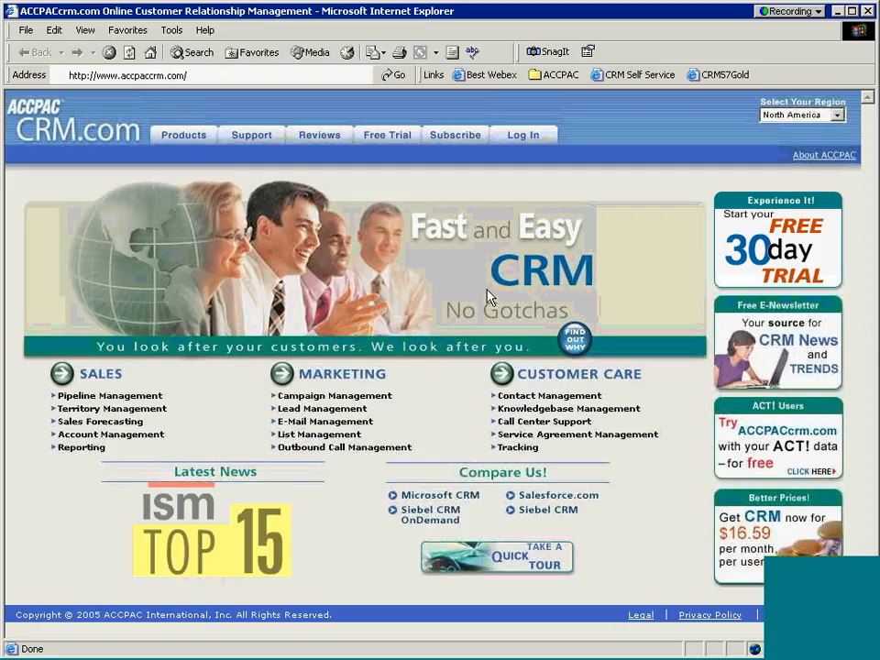
{"action": "left_click", "coordinate": [873, 15]}
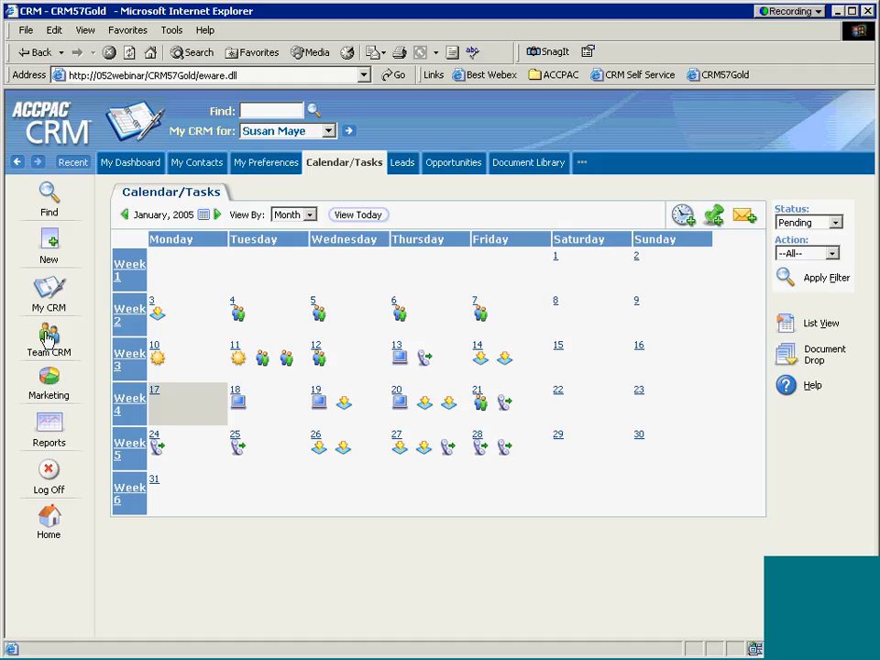
Step: Show the Direct Sales team's shared calendar in the Month view
{"action": "left_click", "coordinate": [49, 338]}
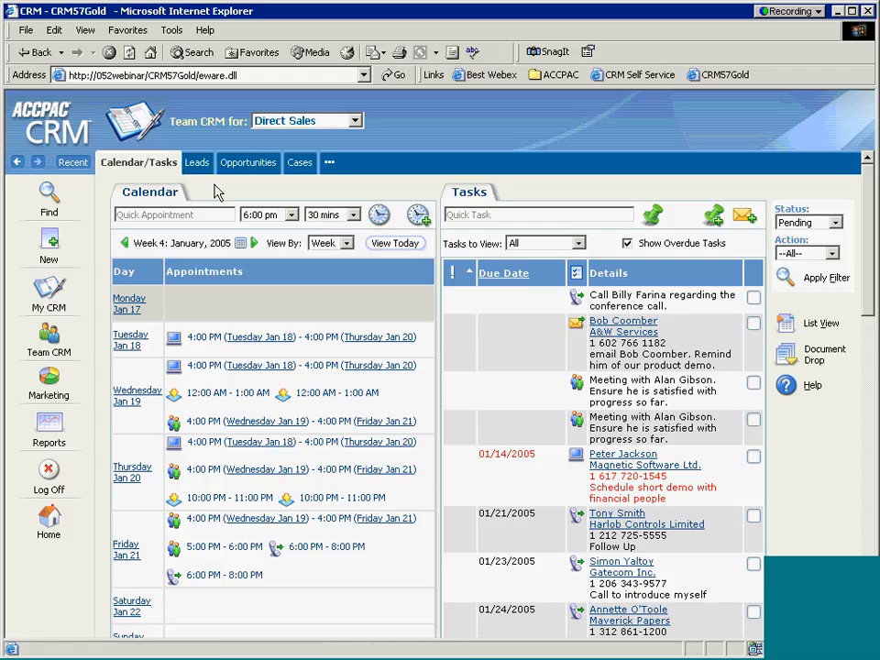
{"action": "left_click", "coordinate": [345, 243]}
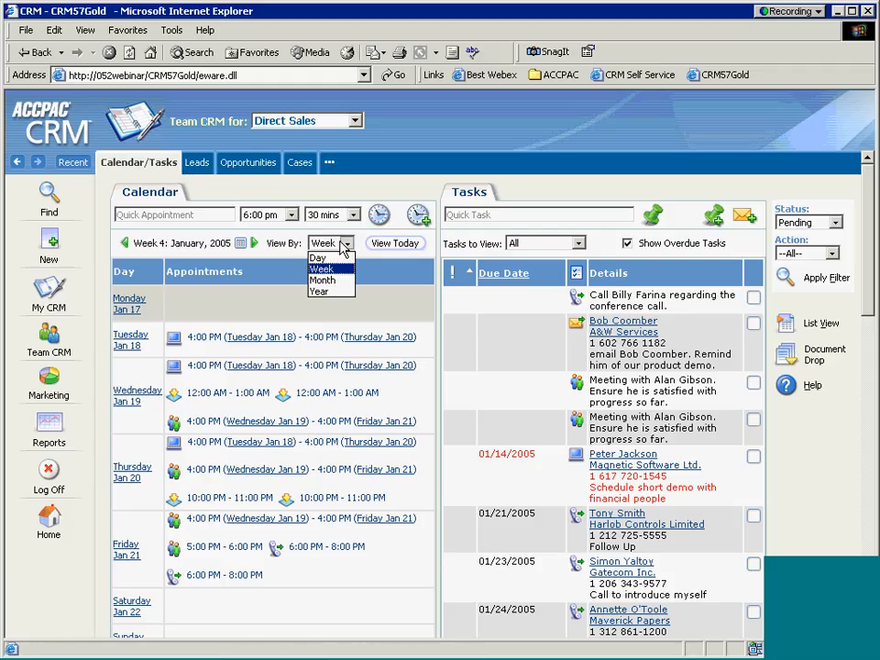
{"action": "left_click", "coordinate": [337, 280]}
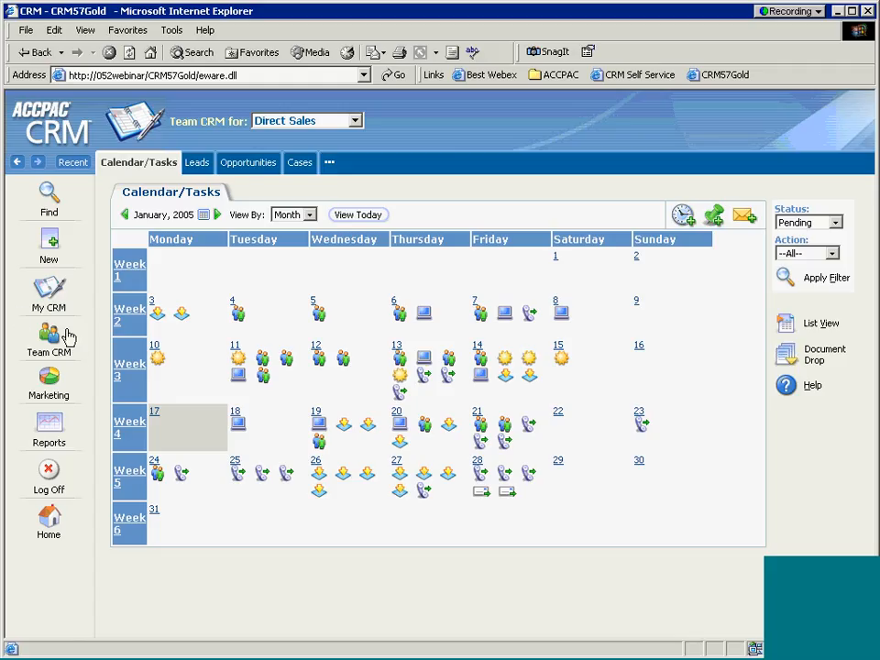
Step: Return to the My CRM calendar and bring up the New record menu
{"action": "left_click", "coordinate": [48, 287]}
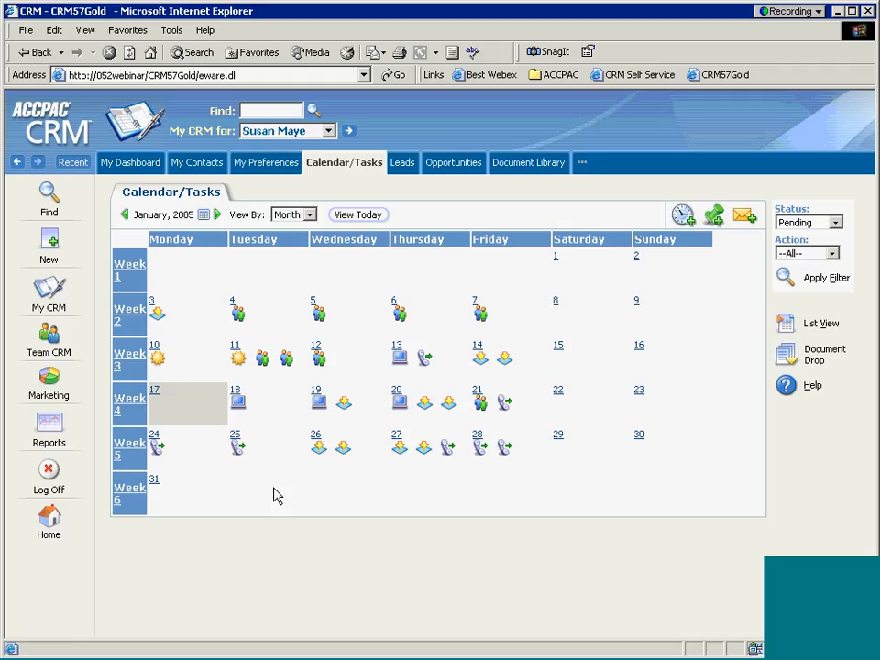
{"action": "left_click", "coordinate": [48, 245]}
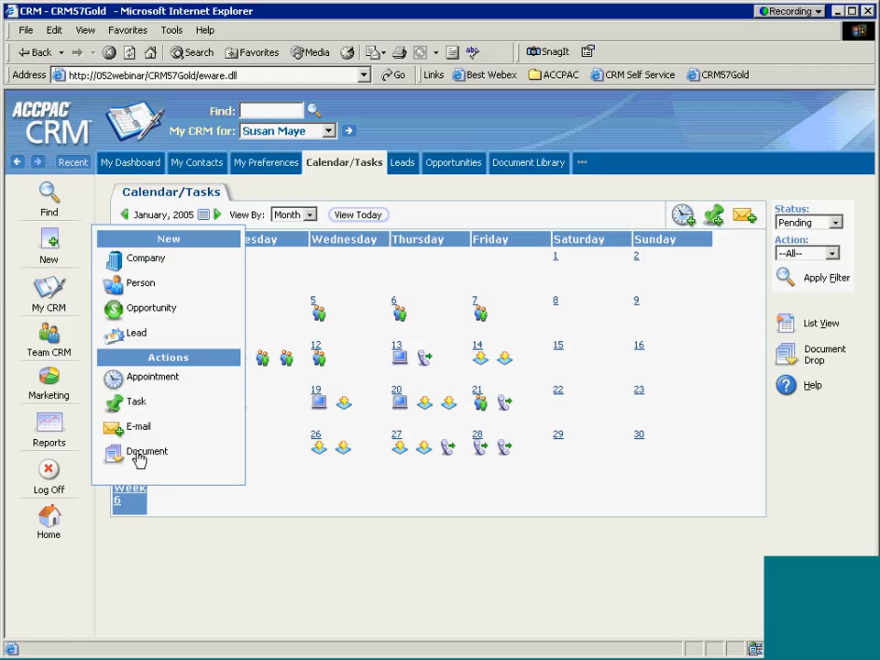
Step: Start a new company named 'Eurol', overriding the possible-duplicate warning about Eurolandia
{"action": "left_click", "coordinate": [143, 263]}
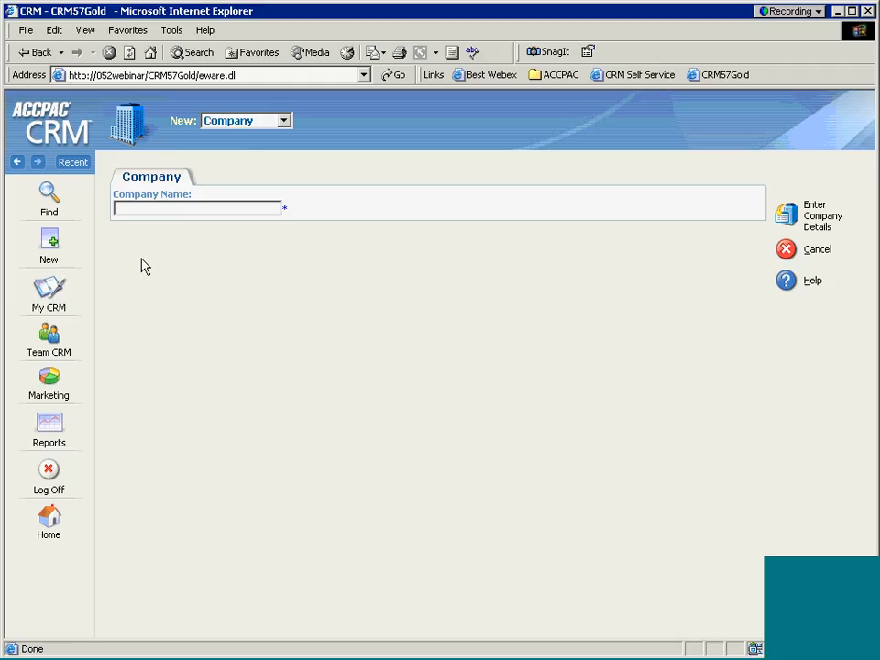
{"action": "type", "text": "Euroa"}
{"action": "key", "text": "BackSpace"}
{"action": "left_click", "coordinate": [786, 215]}
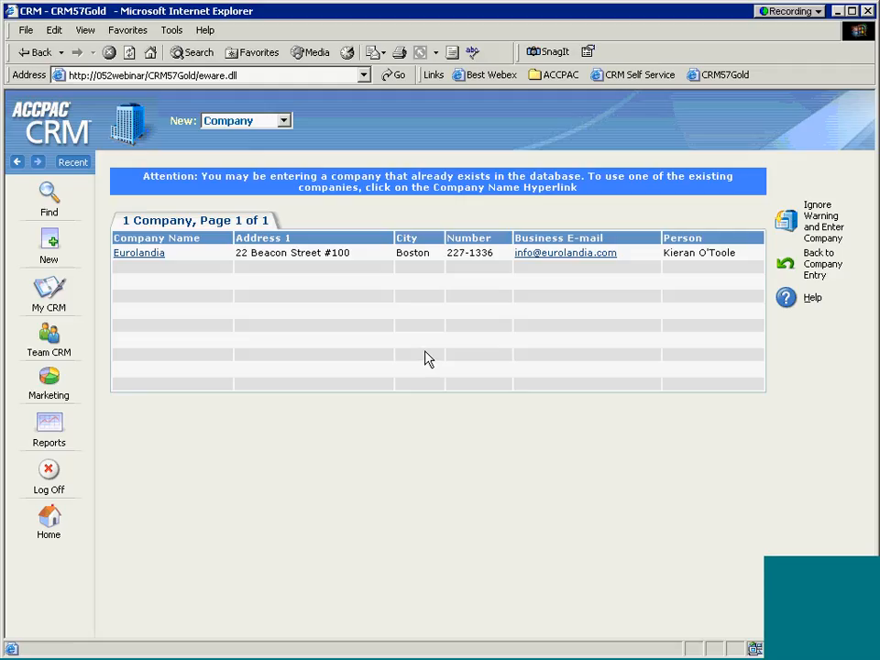
{"action": "left_click", "coordinate": [787, 222]}
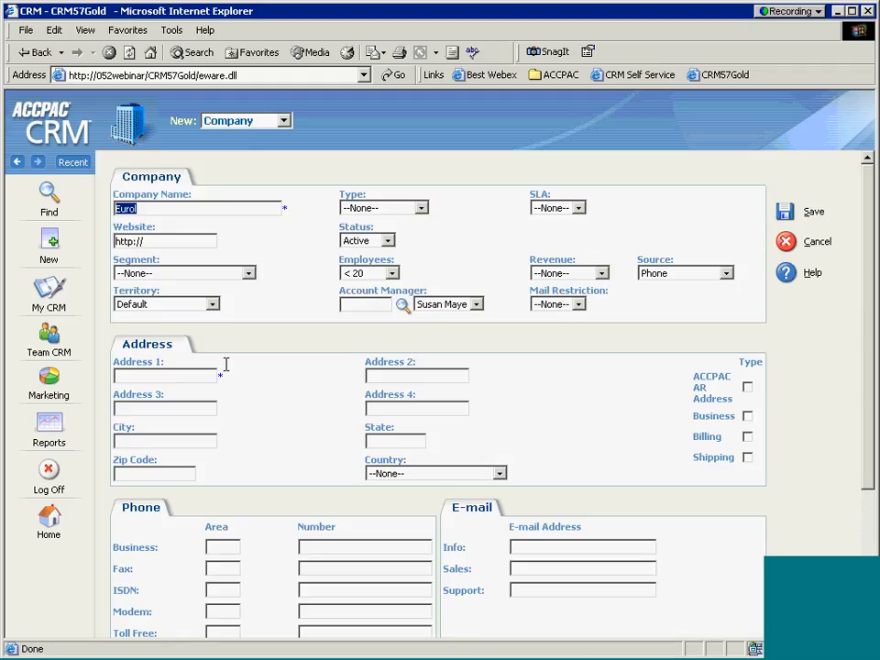
{"action": "left_click", "coordinate": [164, 208]}
Step: Set the company type to Prospect and Address 1 to '1 Main St'
{"action": "left_click", "coordinate": [420, 209]}
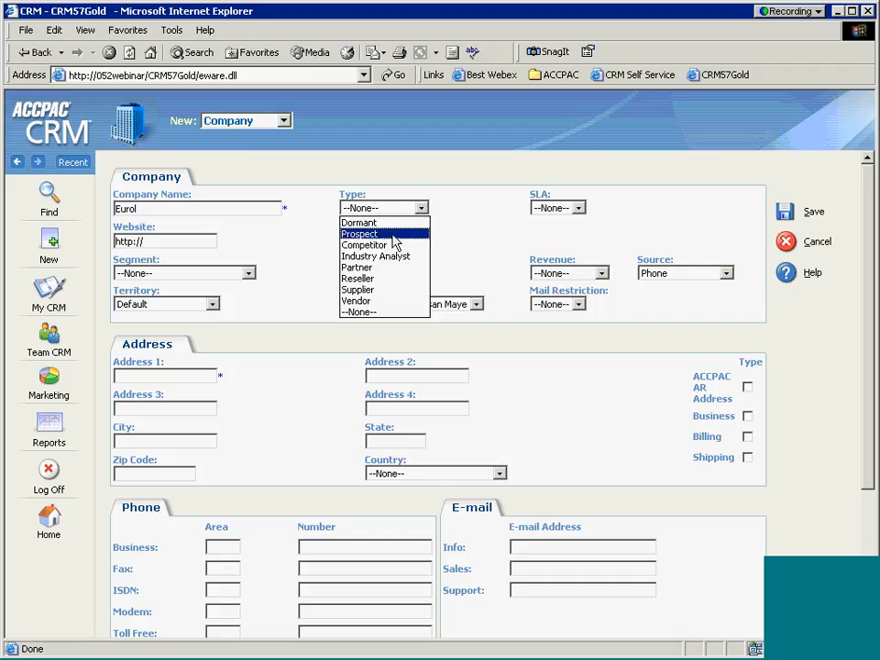
{"action": "left_click", "coordinate": [393, 237]}
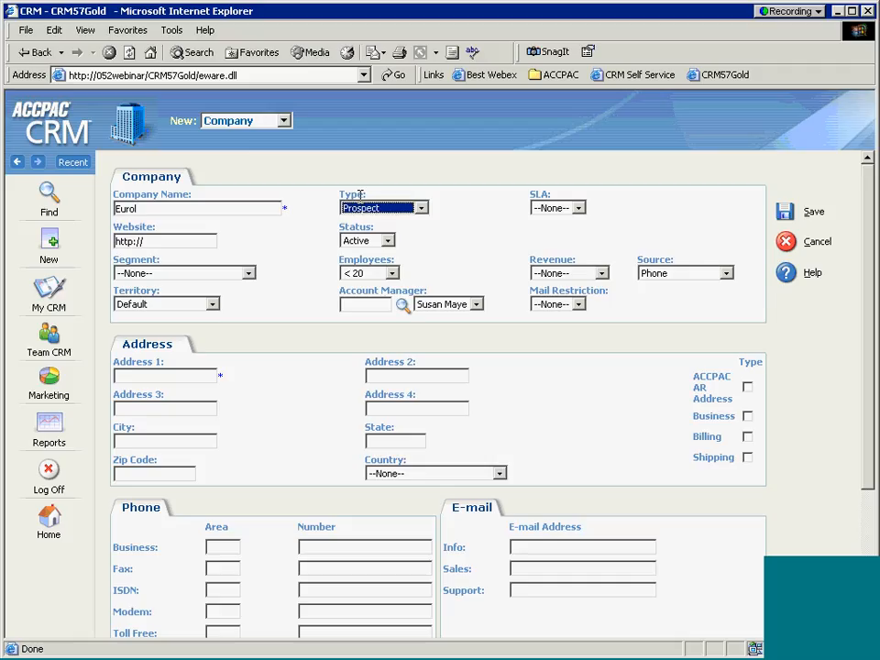
{"action": "left_click", "coordinate": [230, 385]}
{"action": "double_click", "coordinate": [220, 376]}
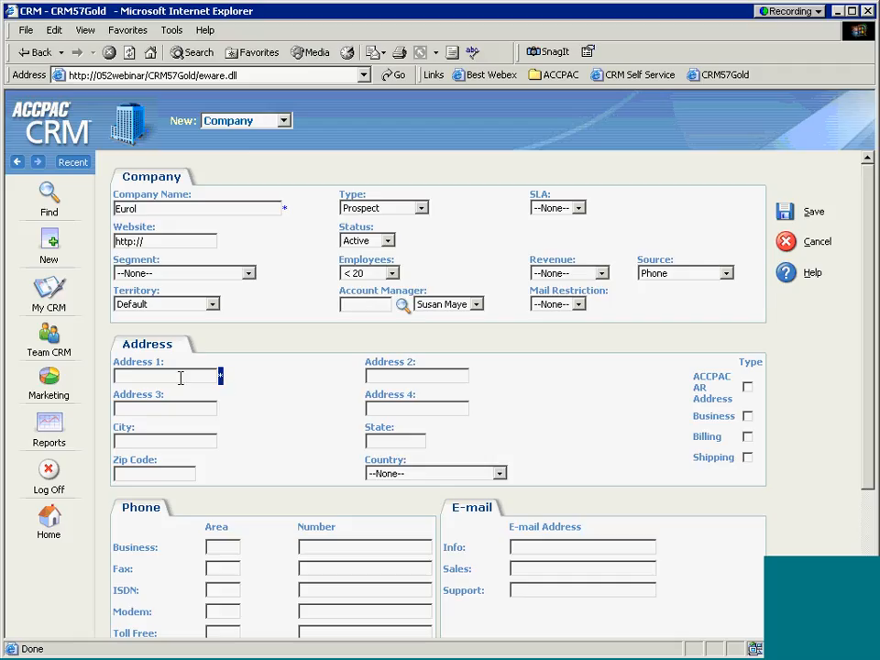
{"action": "left_click", "coordinate": [181, 378]}
{"action": "type", "text": "1 Main St"}
Step: Fill in the contact person's last name and first name in the Person section
{"action": "scroll", "coordinate": [513, 421], "scroll_direction": "down", "scroll_amount": 4}
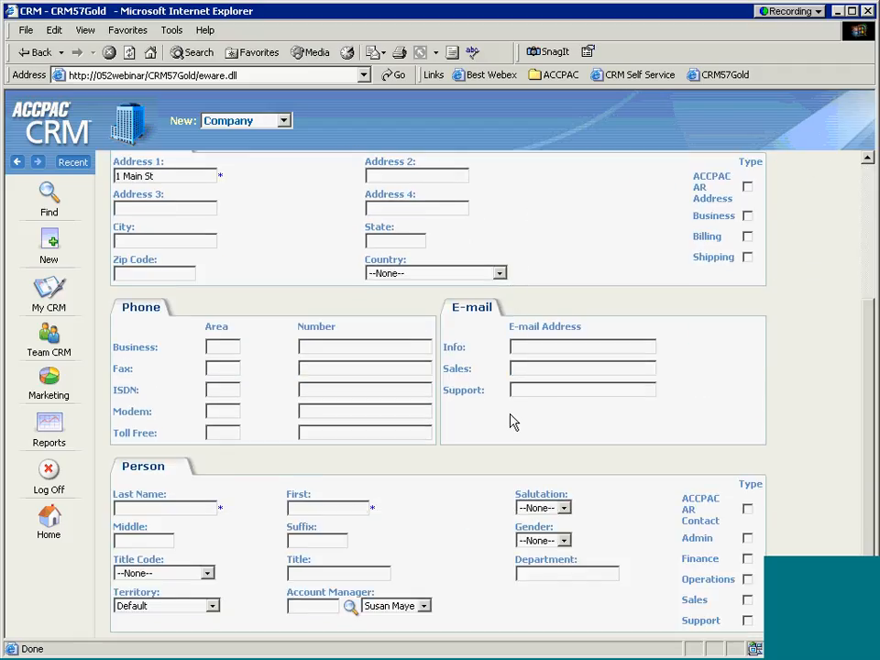
{"action": "left_click", "coordinate": [214, 509]}
{"action": "key", "text": "Tab"}
{"action": "scroll", "coordinate": [479, 549], "scroll_direction": "up", "scroll_amount": 5}
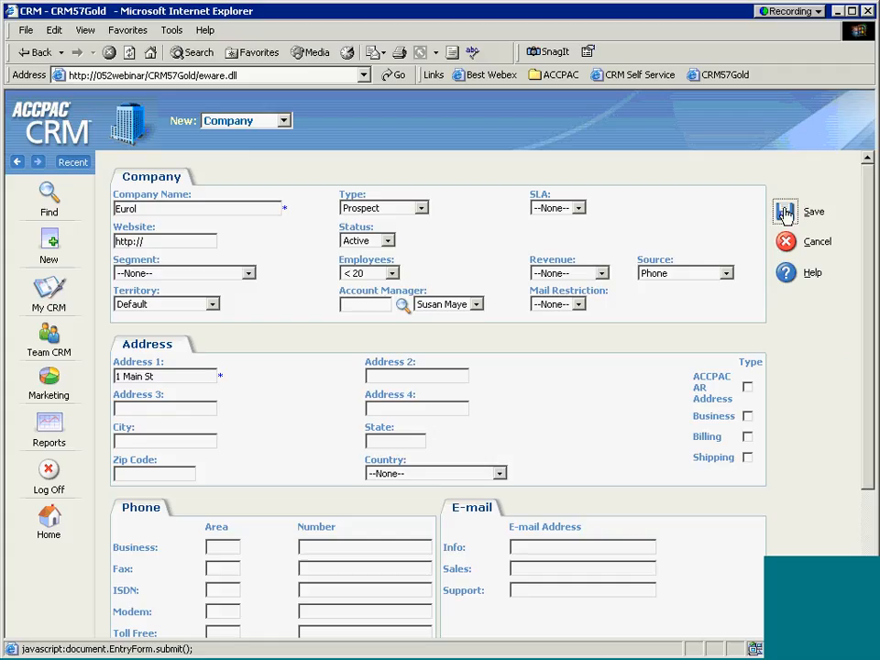
Step: Save the new Eurol company record to show its summary page
{"action": "left_click", "coordinate": [785, 212]}
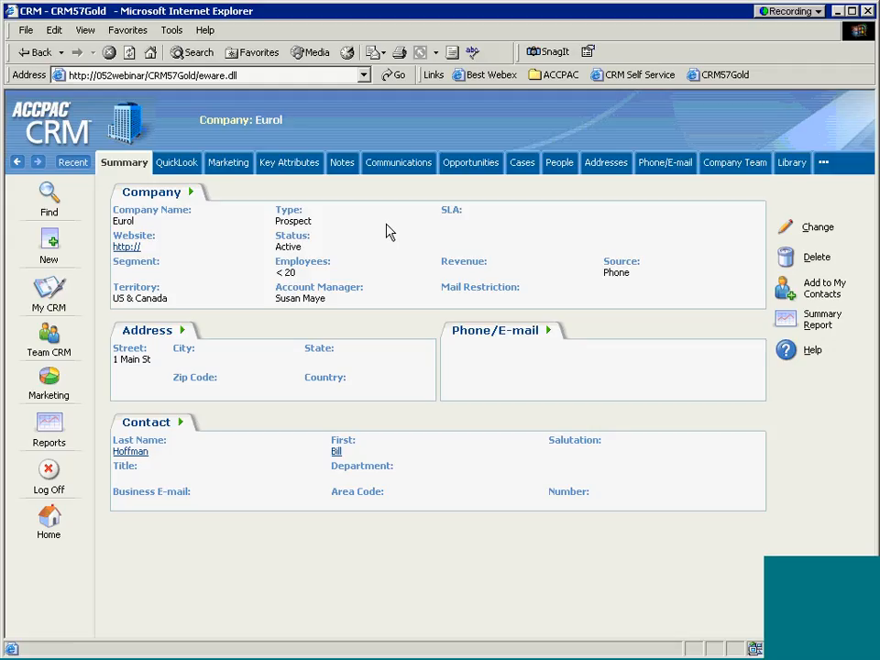
Step: Show the New menu, then the Find list of Company, Person, Case, Opportunity and Lead searches
{"action": "right_click", "coordinate": [50, 244]}
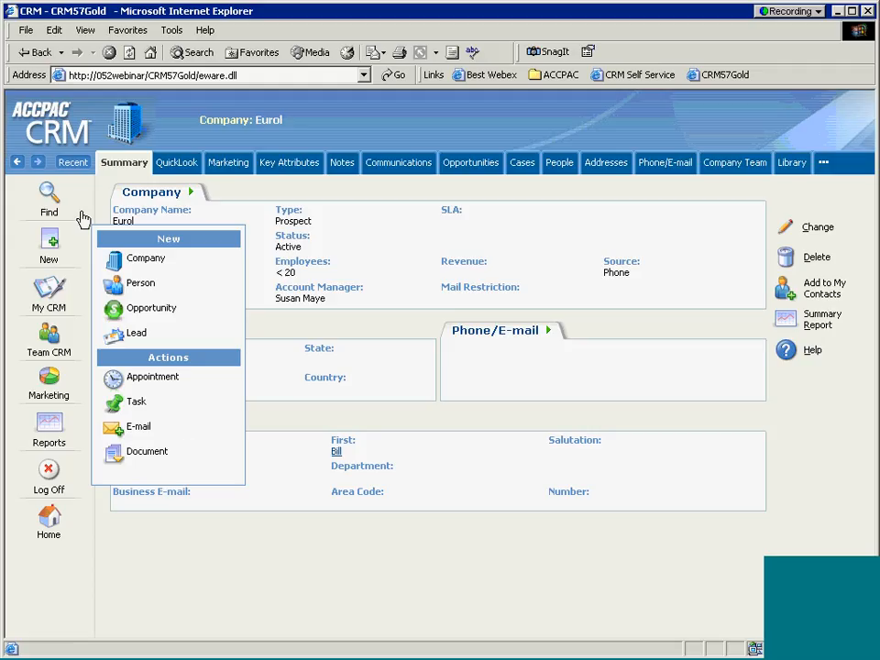
{"action": "mouse_move", "coordinate": [51, 197]}
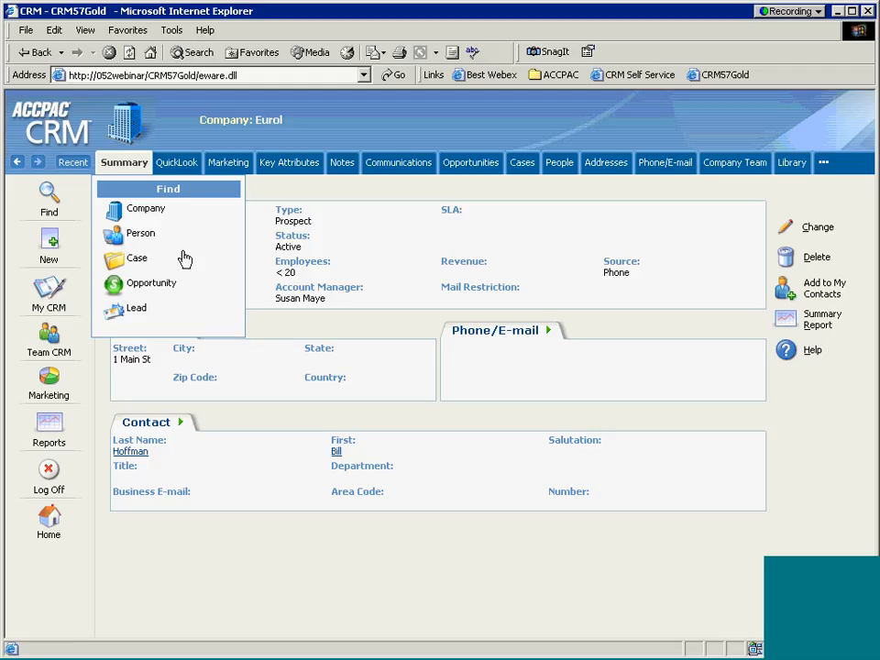
Step: Open the blank Company Find form from the Find list
{"action": "left_click", "coordinate": [131, 213]}
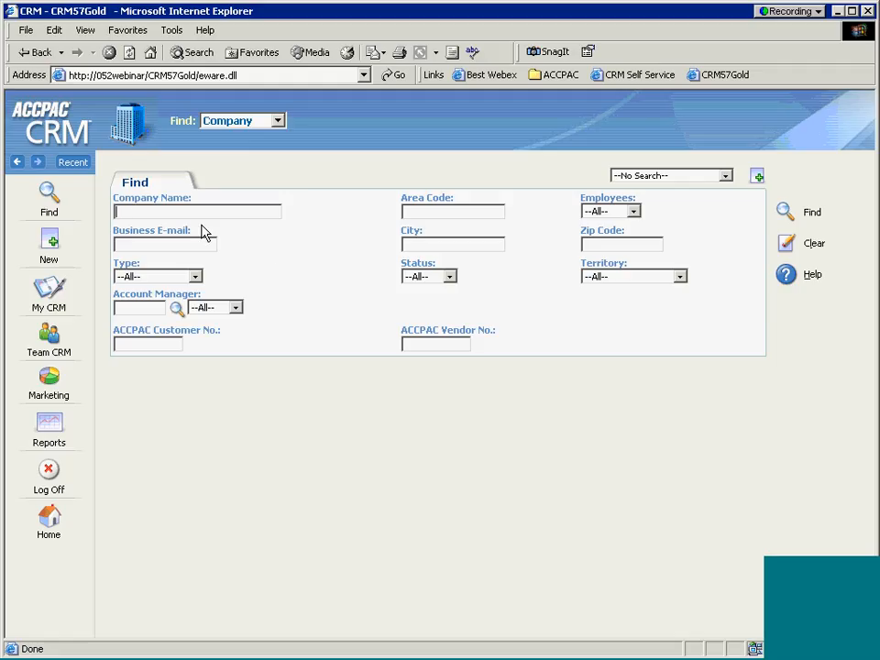
Step: Search for companies whose name starts with 'b', then add City 'b' and search again
{"action": "type", "text": "b"}
{"action": "left_click", "coordinate": [784, 212]}
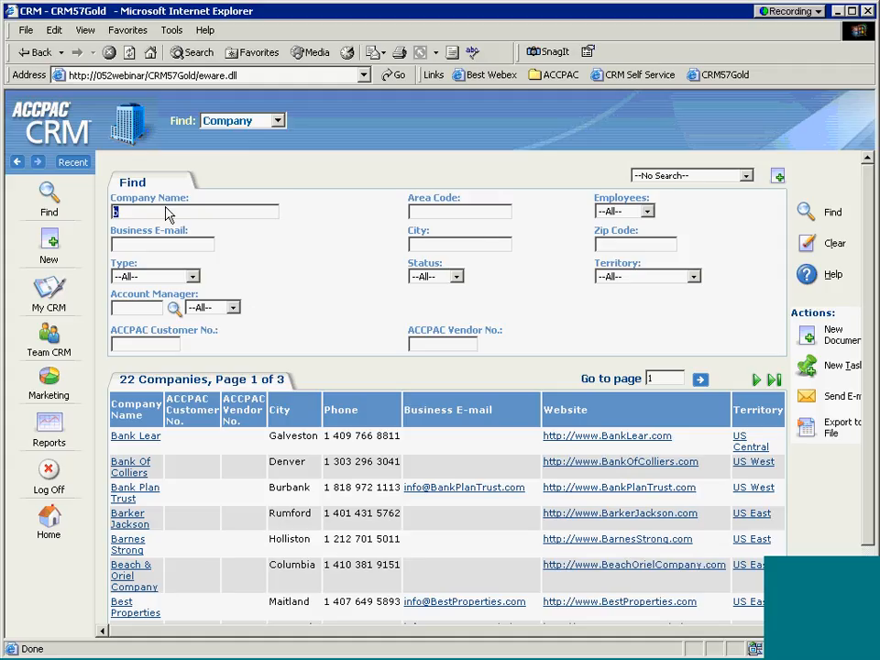
{"action": "left_click", "coordinate": [441, 245]}
{"action": "type", "text": "b"}
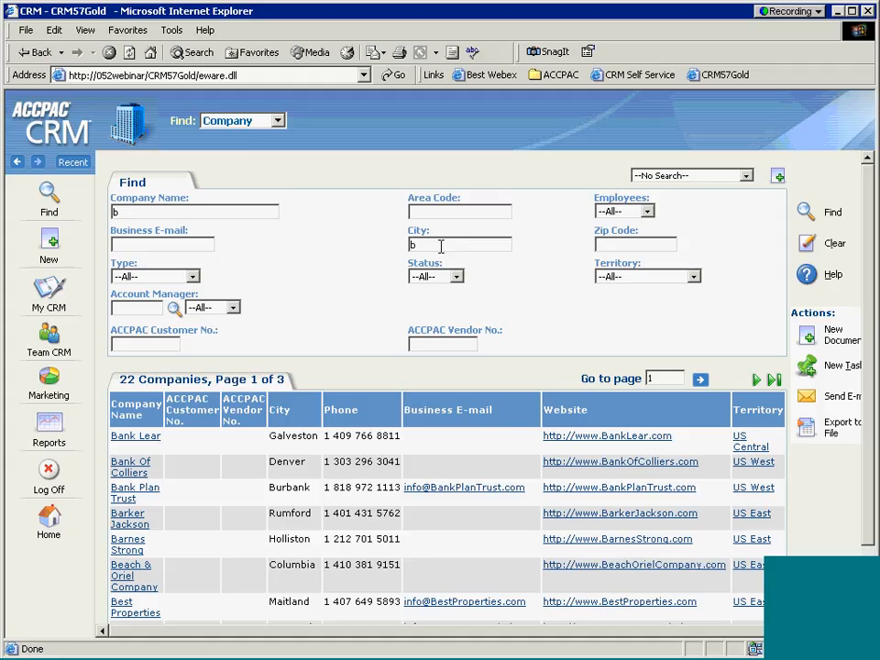
{"action": "left_click", "coordinate": [805, 213]}
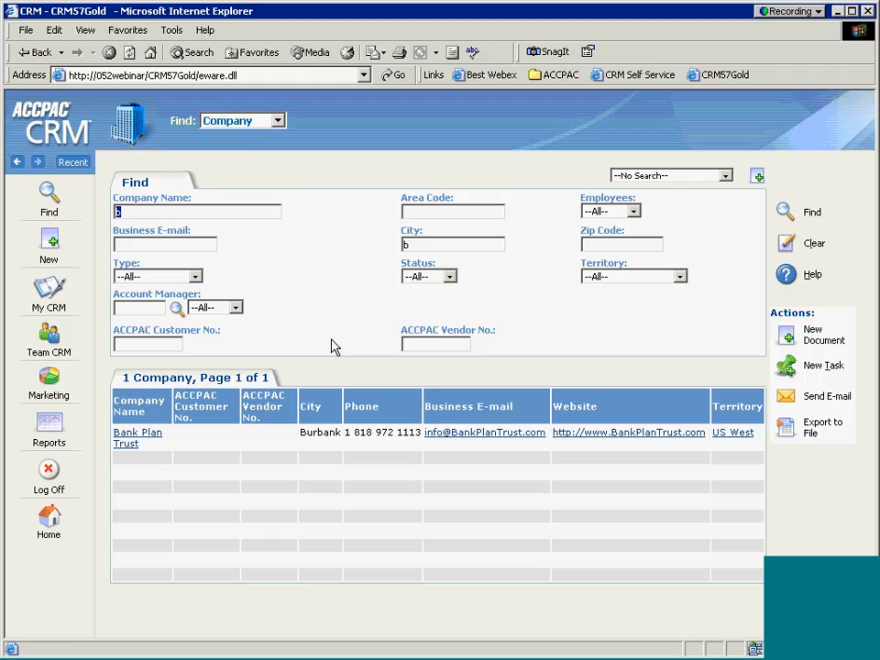
Step: Clear 'b' from City and rerun the search, listing all 22 companies
{"action": "left_click", "coordinate": [412, 242]}
{"action": "key", "text": "BackSpace"}
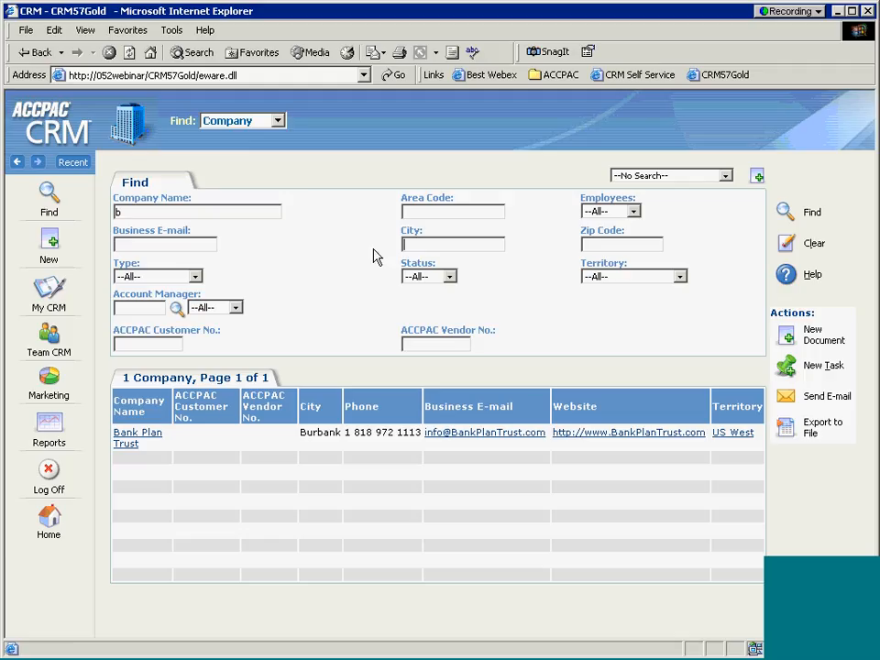
{"action": "left_click", "coordinate": [786, 213]}
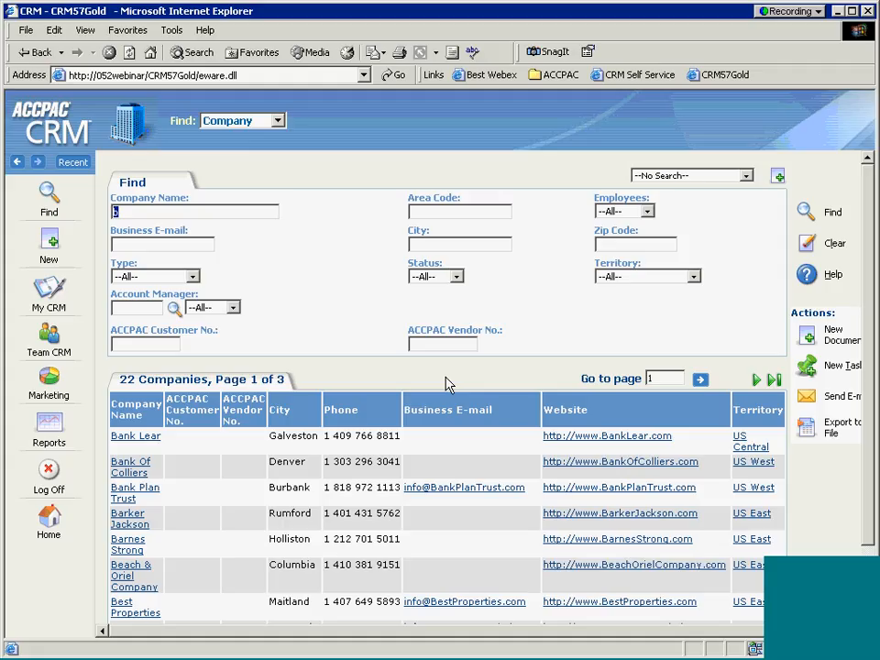
Step: Save the current search under the name 'Companis that begni with B'
{"action": "left_click", "coordinate": [778, 176]}
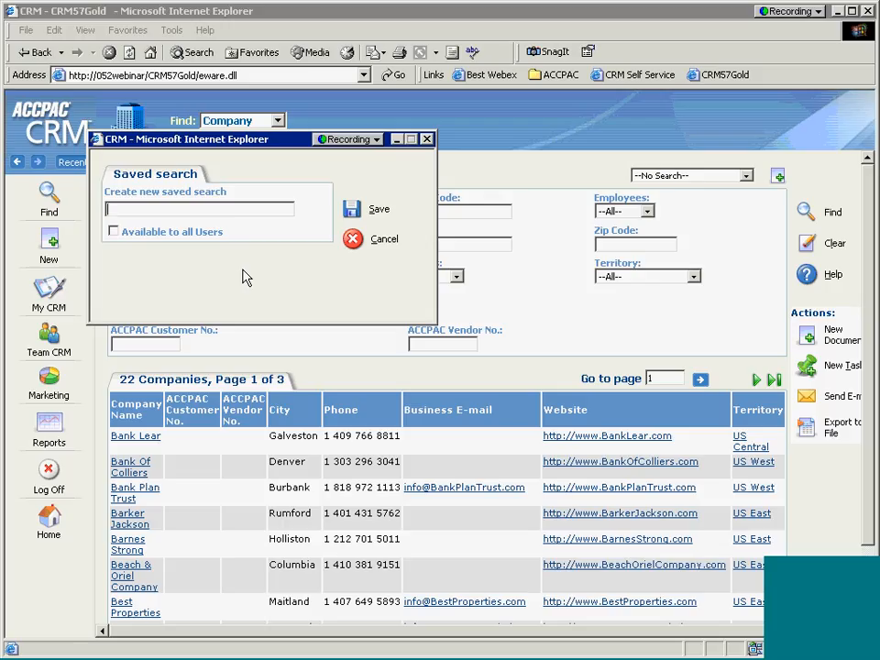
{"action": "type", "text": "Companis that begni with "}
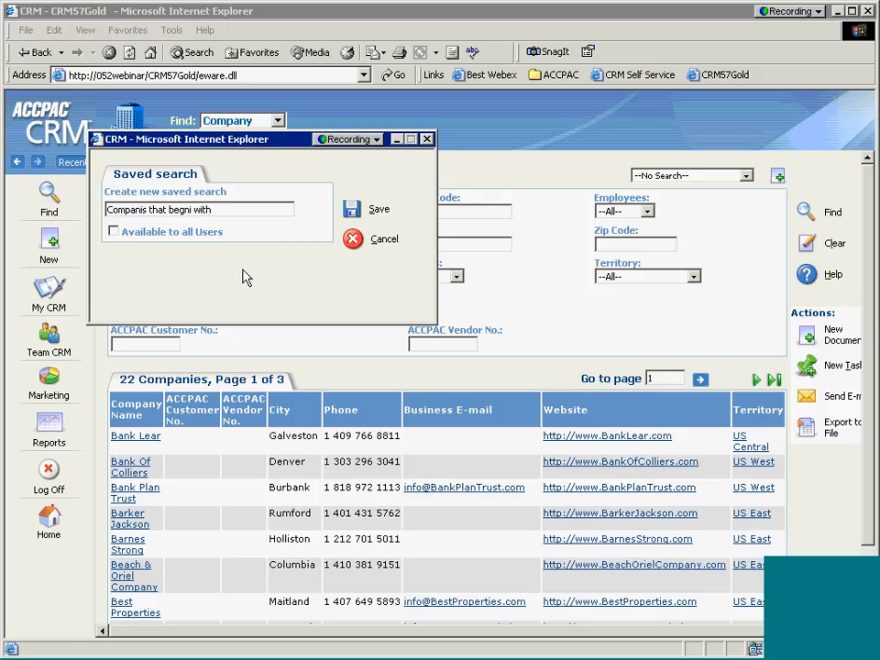
{"action": "type", "text": "B"}
{"action": "left_click", "coordinate": [352, 210]}
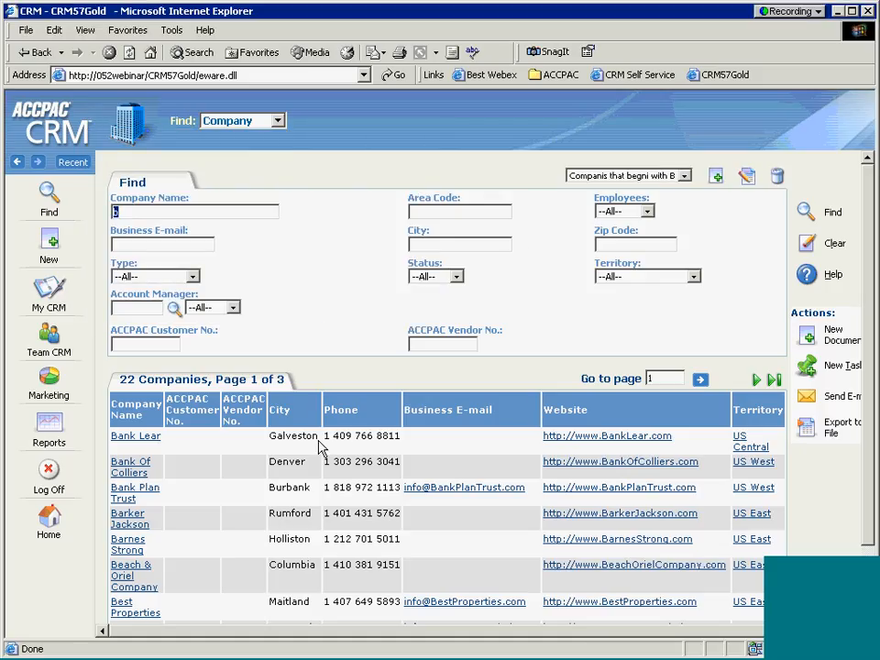
{"action": "left_click", "coordinate": [684, 176]}
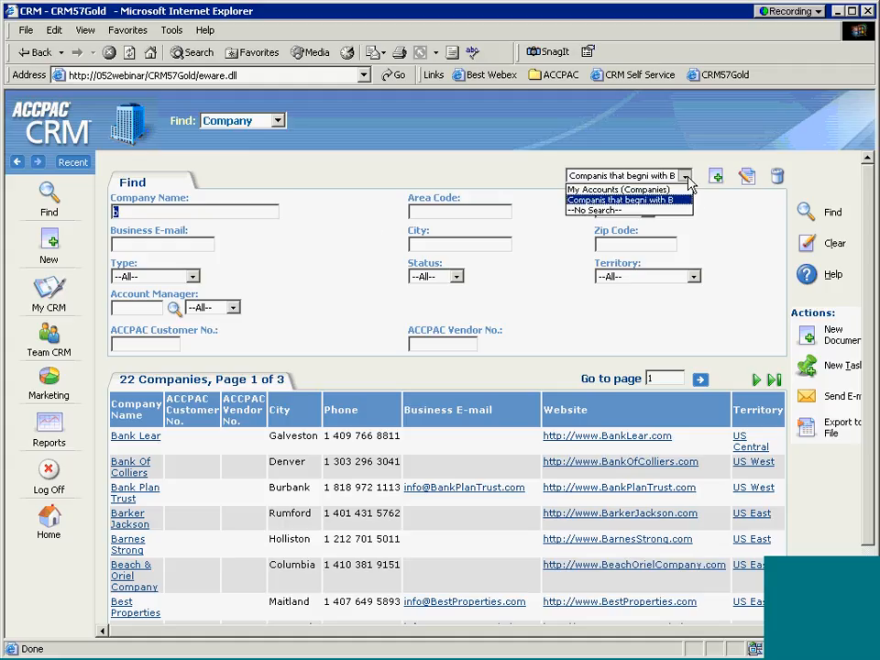
{"action": "left_click", "coordinate": [622, 203]}
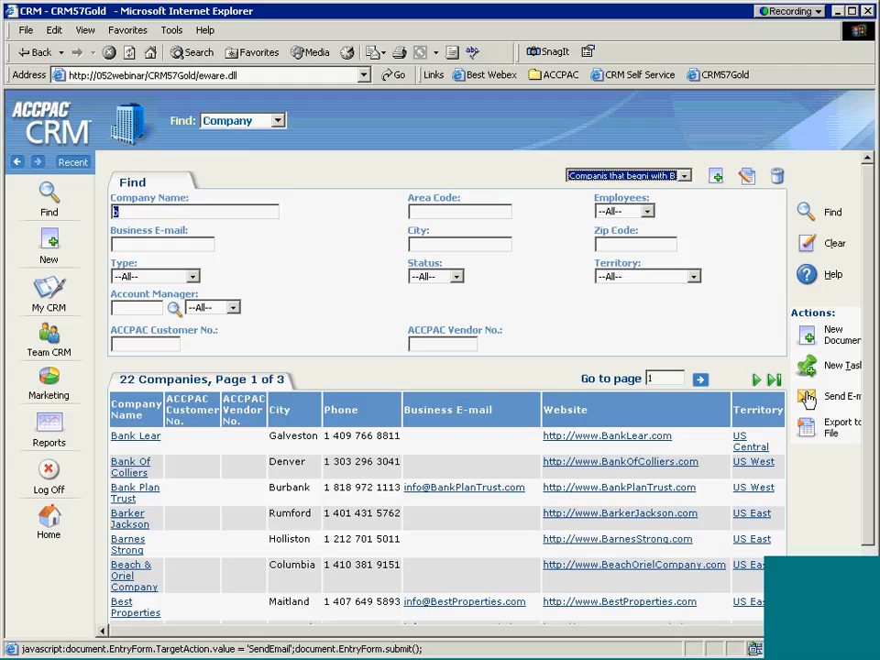
{"action": "left_click", "coordinate": [566, 345]}
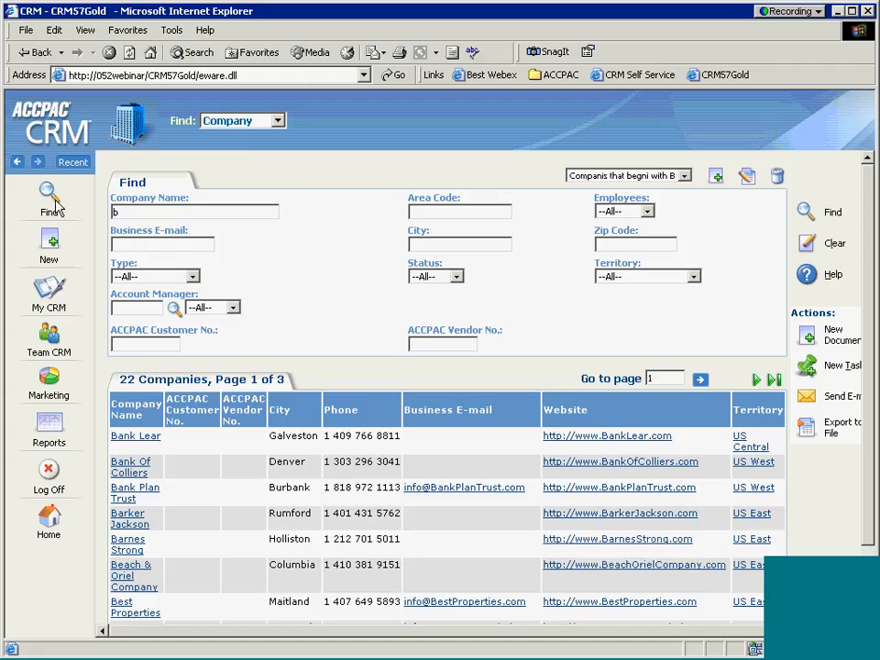
Step: Go back three pages in history to the Eurol company summary at 1 Main St
{"action": "mouse_move", "coordinate": [46, 202]}
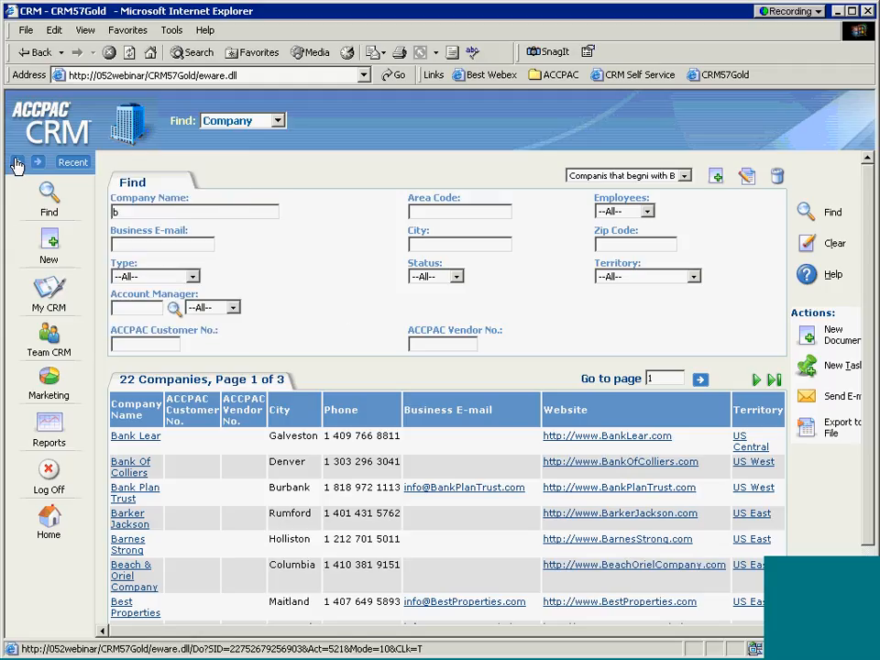
{"action": "left_click", "coordinate": [18, 163]}
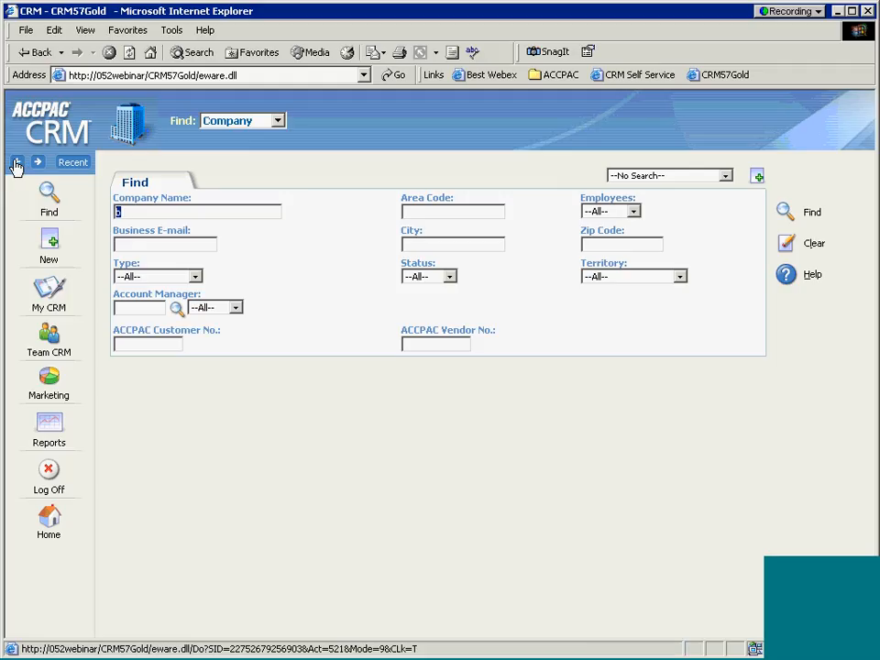
{"action": "left_click", "coordinate": [18, 163]}
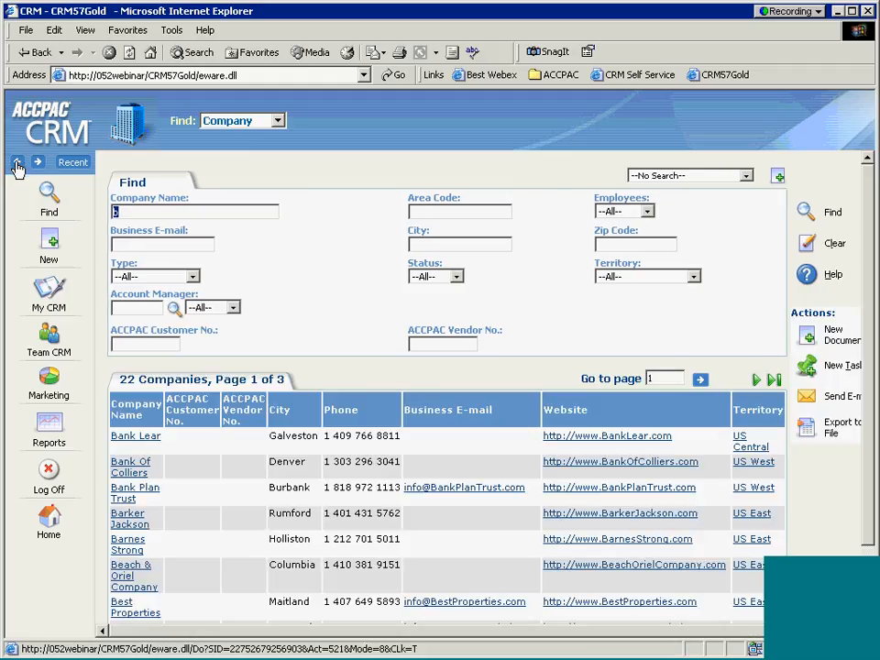
{"action": "left_click", "coordinate": [18, 163]}
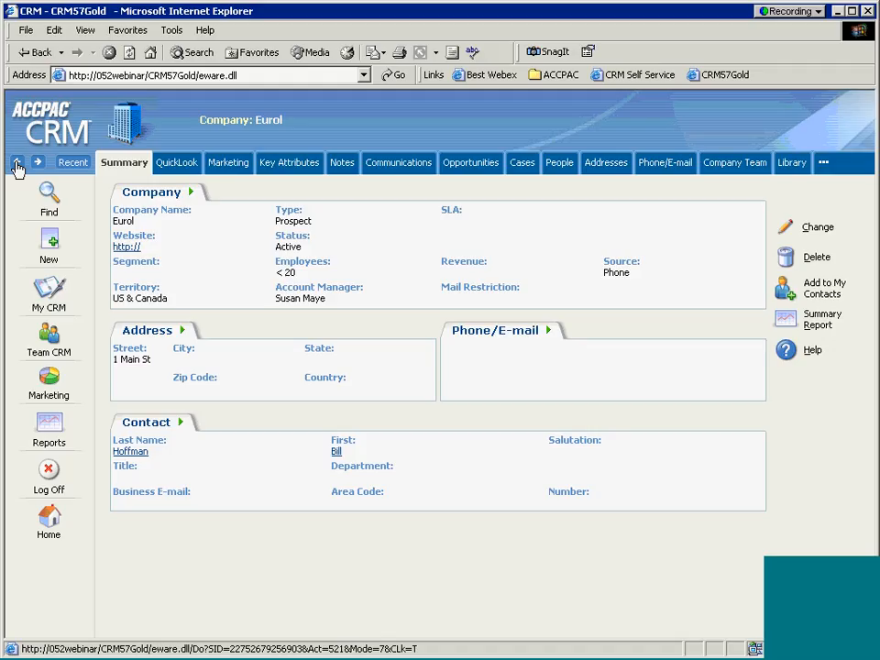
{"action": "left_click", "coordinate": [18, 163]}
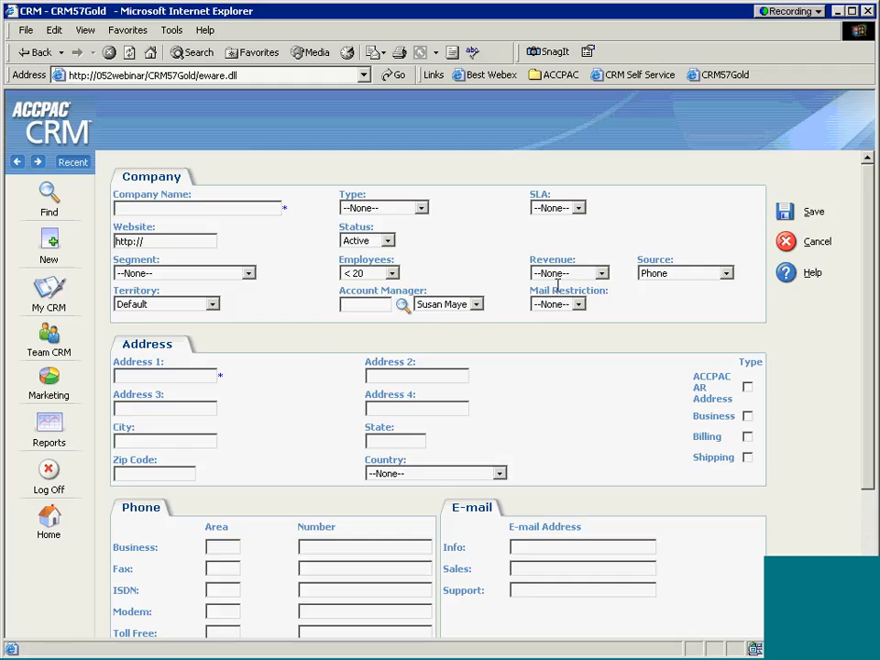
{"action": "left_click", "coordinate": [38, 164]}
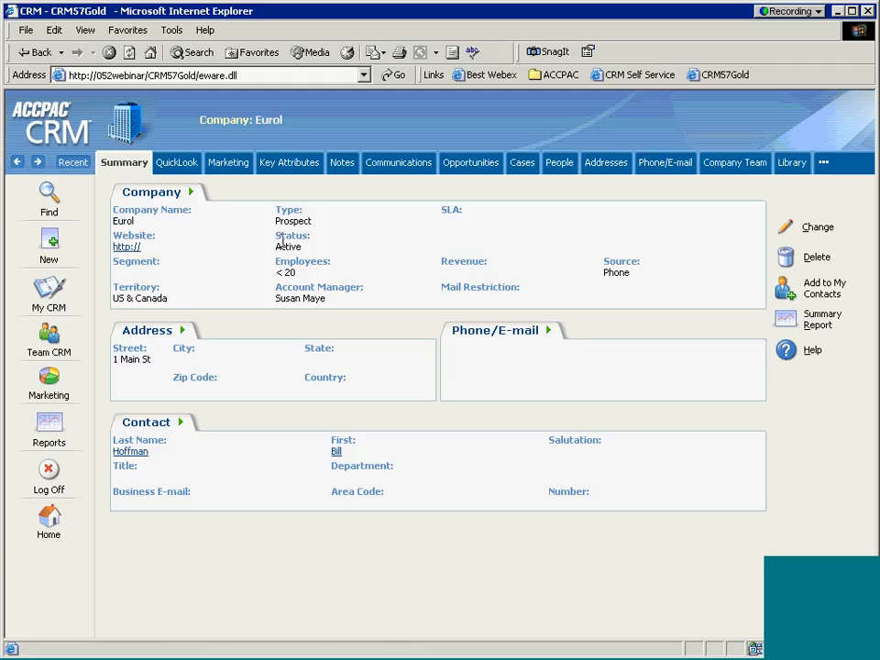
Step: Check the Recent list, then show the My CRM calendar and tasks for January 2005
{"action": "left_click", "coordinate": [68, 166]}
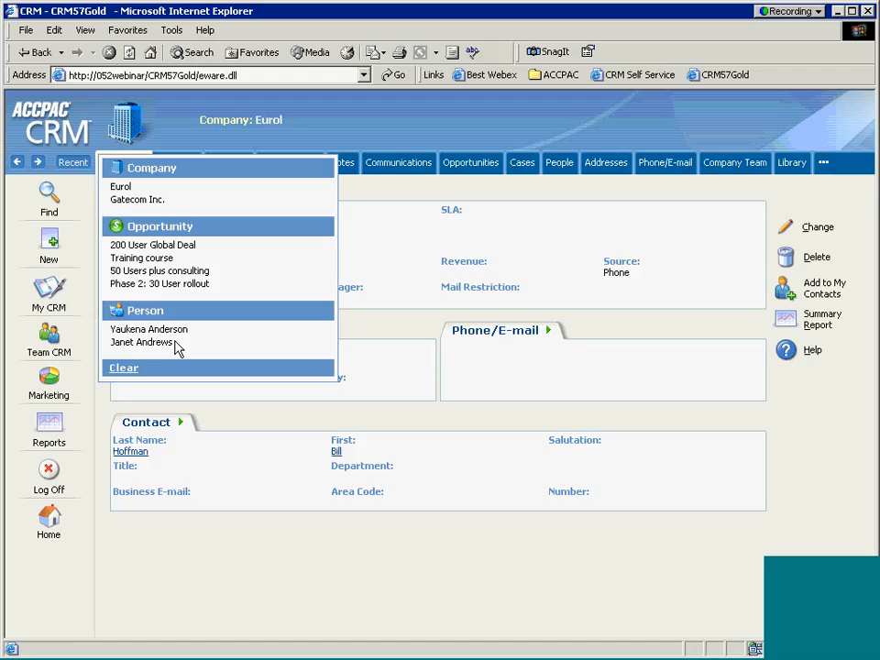
{"action": "left_click", "coordinate": [73, 164]}
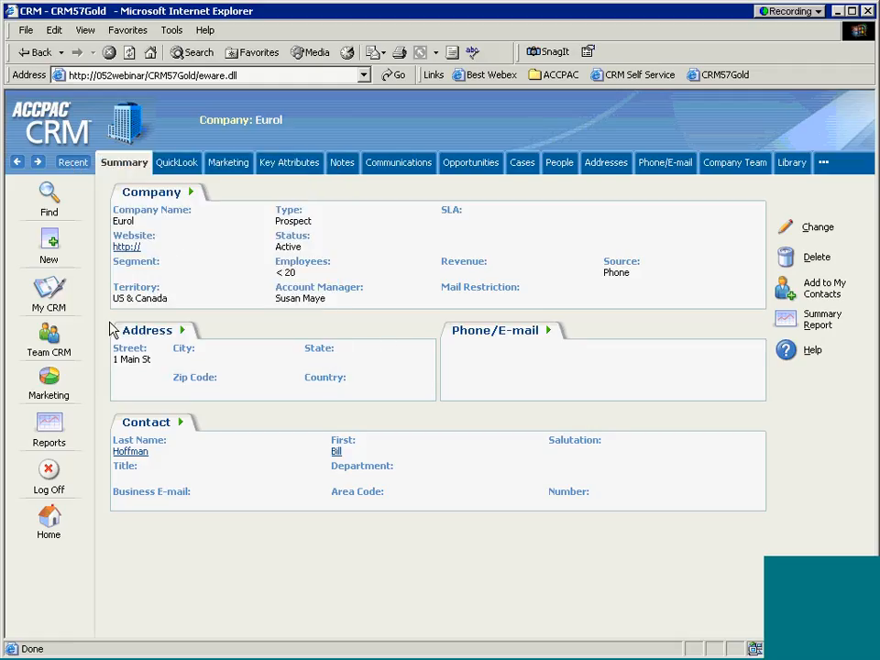
{"action": "left_click", "coordinate": [48, 292]}
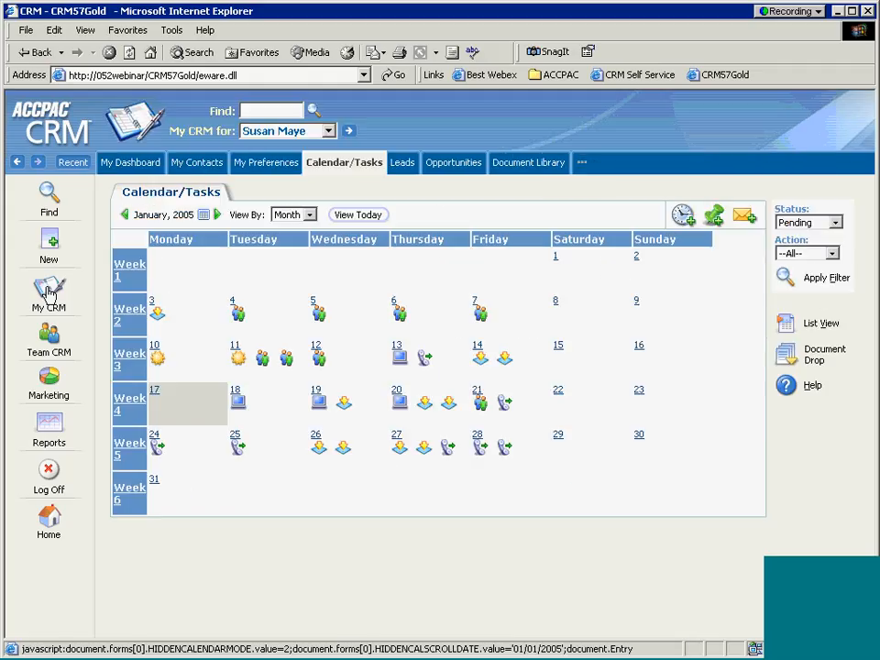